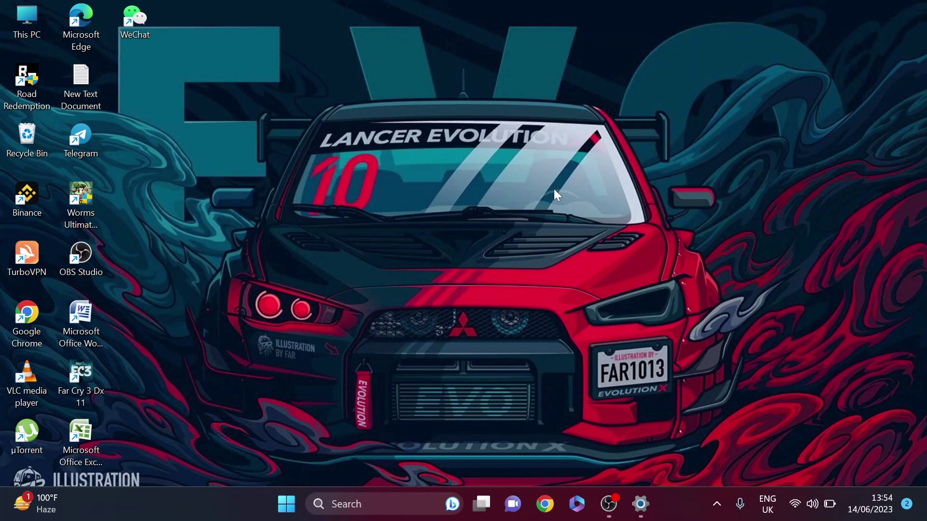
# Launch Microsoft Store from the Start menu's pinned apps.
pyautogui.click(288, 503)
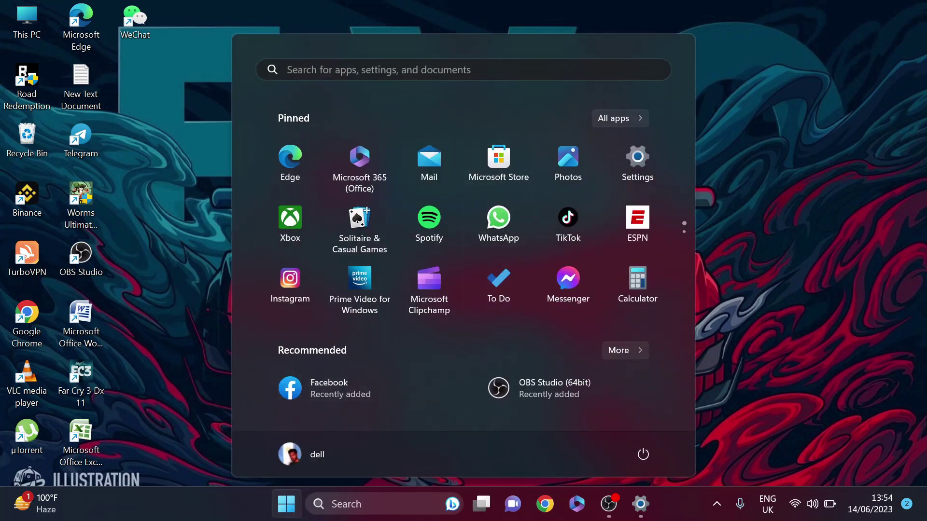
pyautogui.click(498, 168)
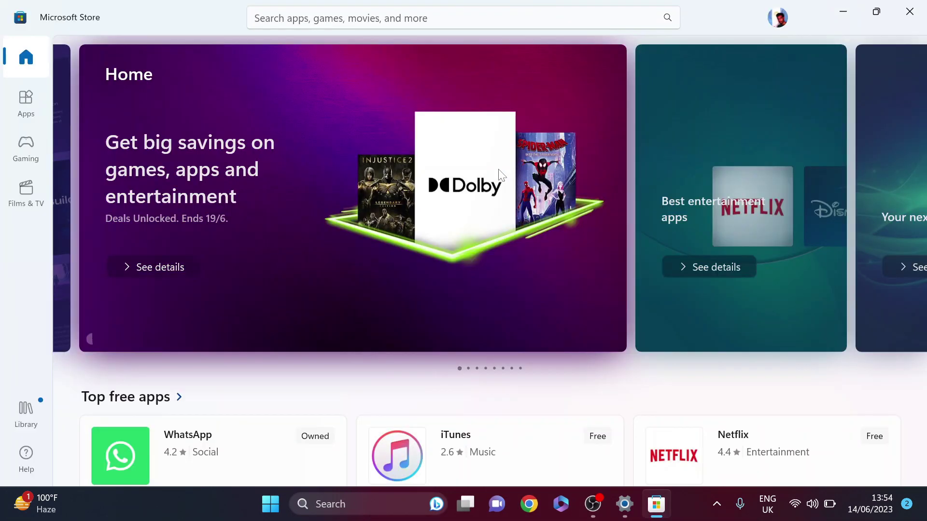
# Place the cursor in the Microsoft Store search bar to search for messenger.
pyautogui.click(382, 18)
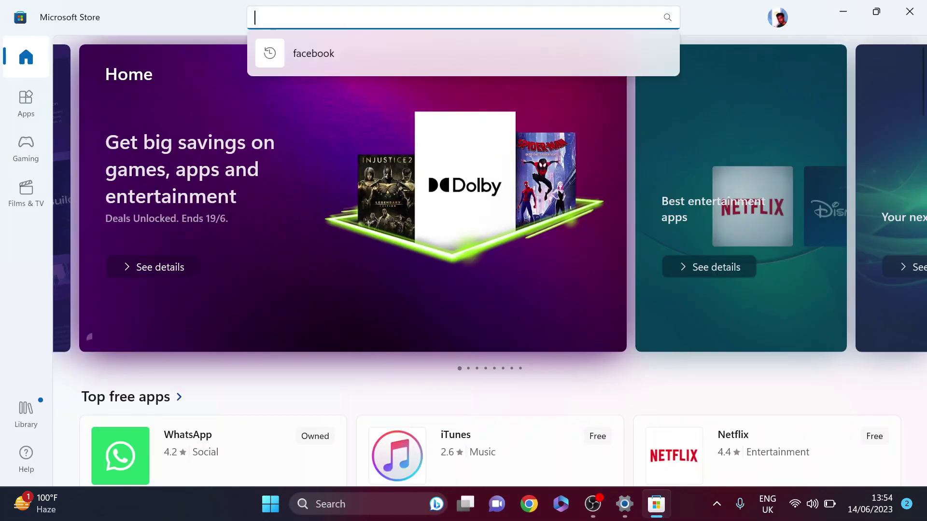
pyautogui.write('messen')
pyautogui.write('ger')
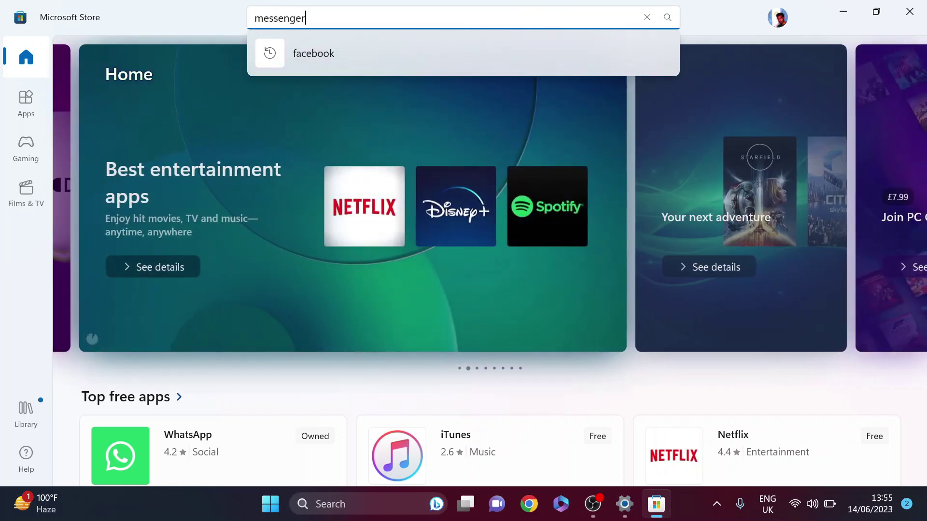
# Run the 'messenger' search to list Meta's Messenger app first.
pyautogui.press('Return')
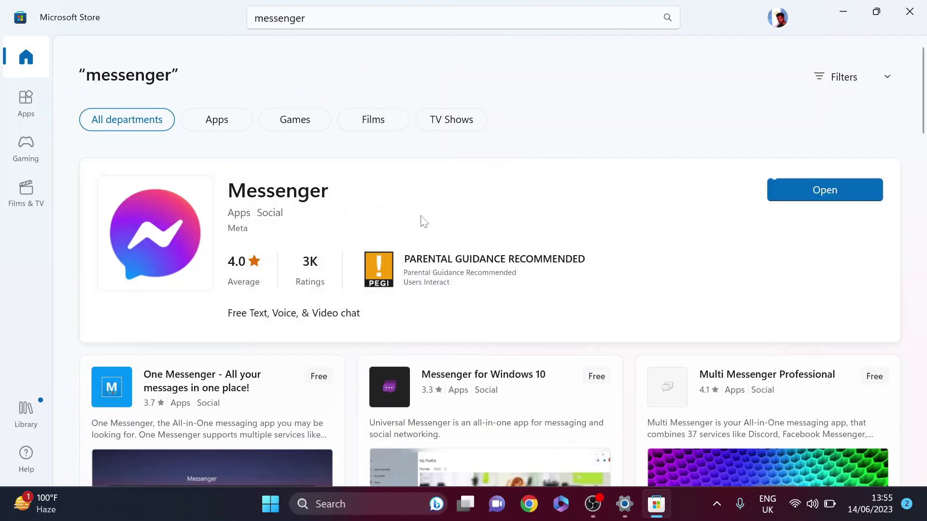
pyautogui.scroll(-3, 427, 225)
pyautogui.scroll(3, 427, 228)
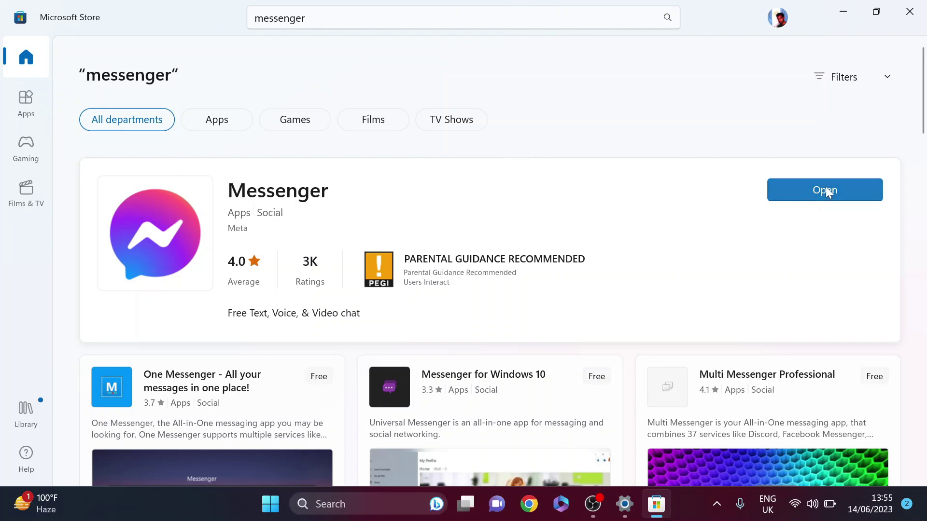
pyautogui.click(825, 192)
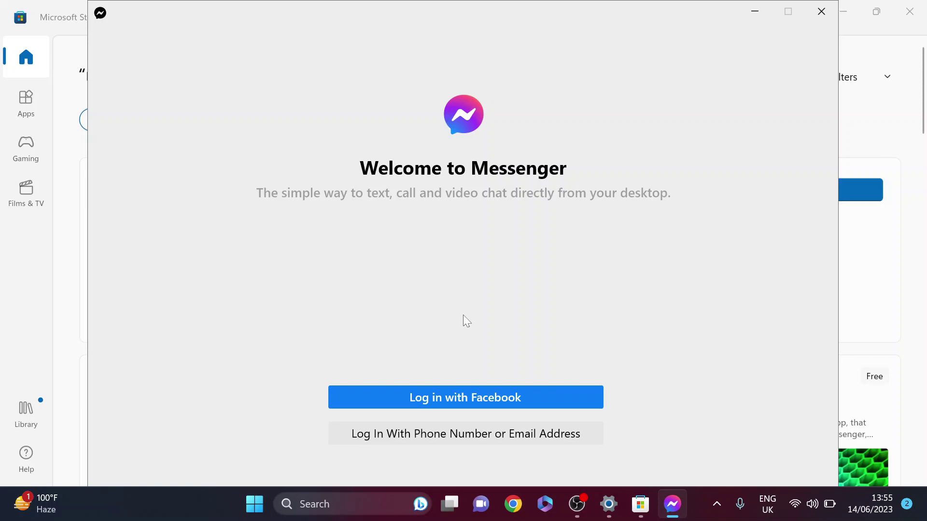
pyautogui.click(821, 12)
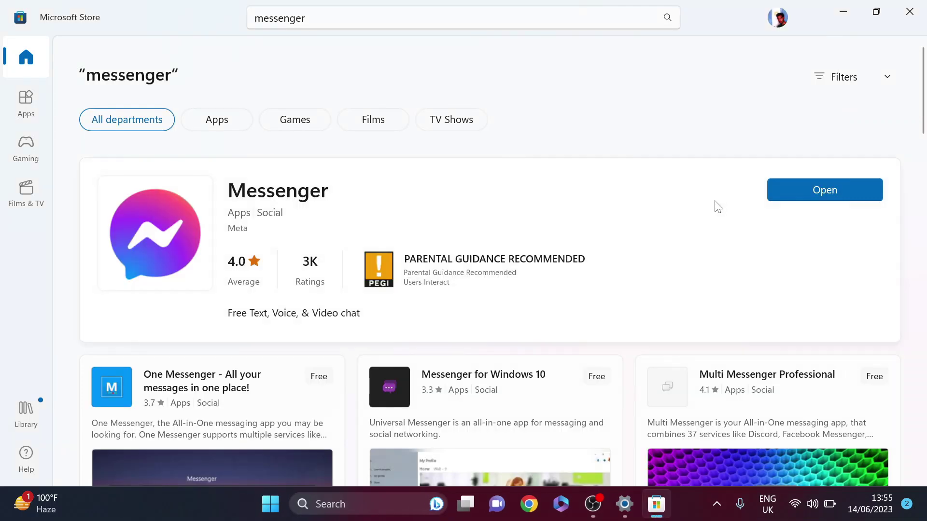